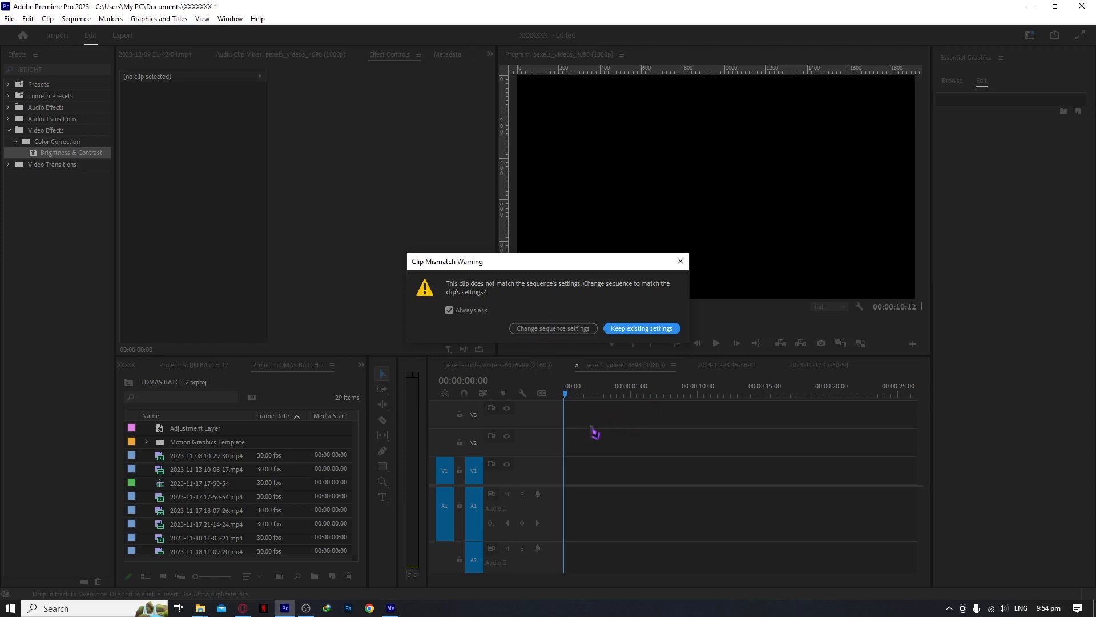
Step: Add the clip with the existing sequence settings kept, and set its scale to 113
{"action": "left_click", "coordinate": [632, 331]}
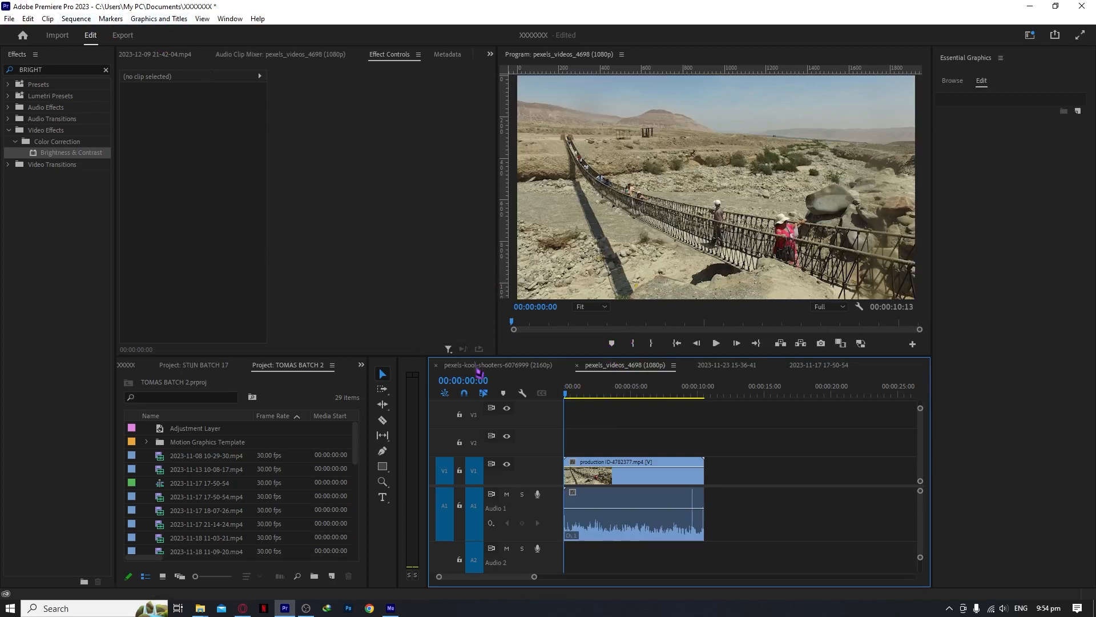
{"action": "left_click", "coordinate": [585, 394]}
{"action": "left_click", "coordinate": [588, 468]}
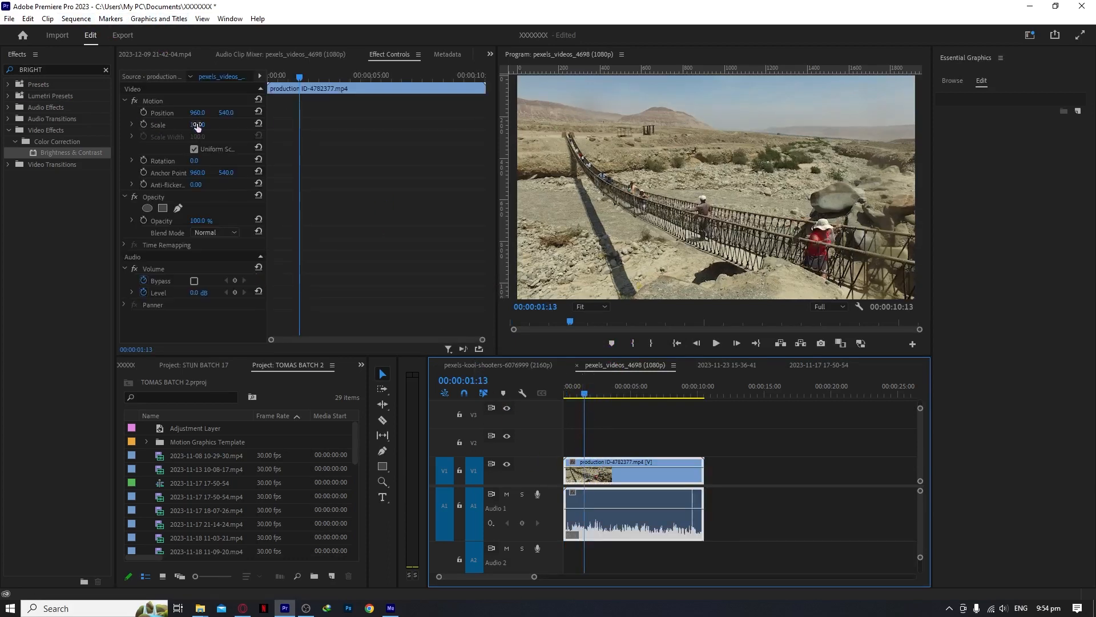
{"action": "mouse_move", "coordinate": [195, 125]}
{"action": "left_mouse_down"}
{"action": "mouse_move", "coordinate": [209, 125]}
{"action": "mouse_move", "coordinate": [189, 125]}
{"action": "left_mouse_up"}
{"action": "left_click", "coordinate": [259, 124]}
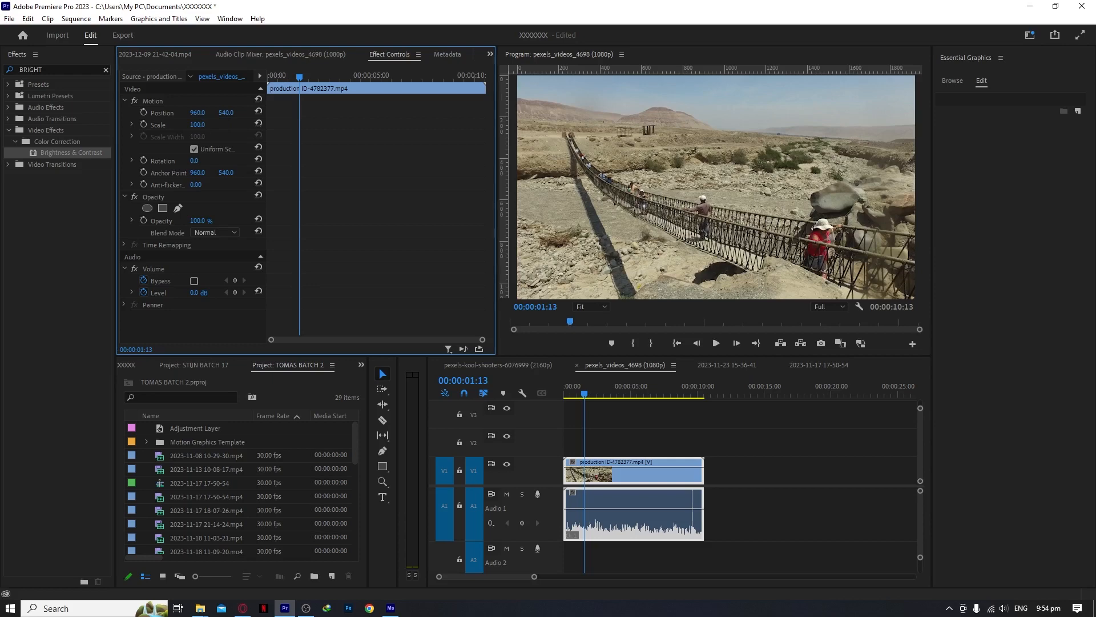
{"action": "left_click_drag", "start_coordinate": [197, 125], "coordinate": [205, 128]}
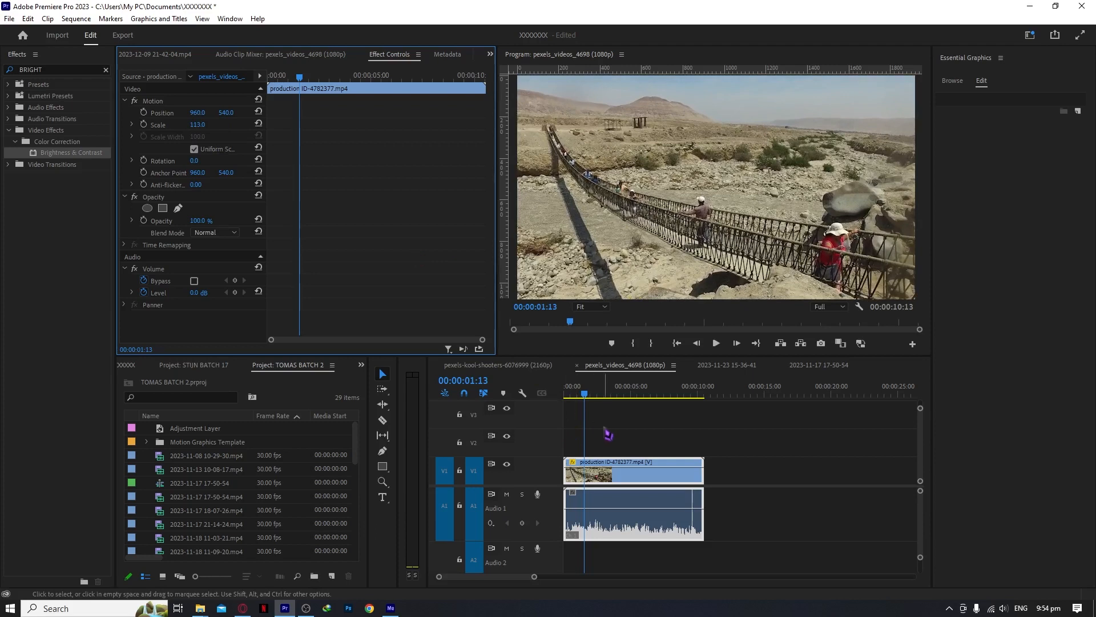
Step: Check the image size in the timeline clip's properties
{"action": "right_click", "coordinate": [609, 481]}
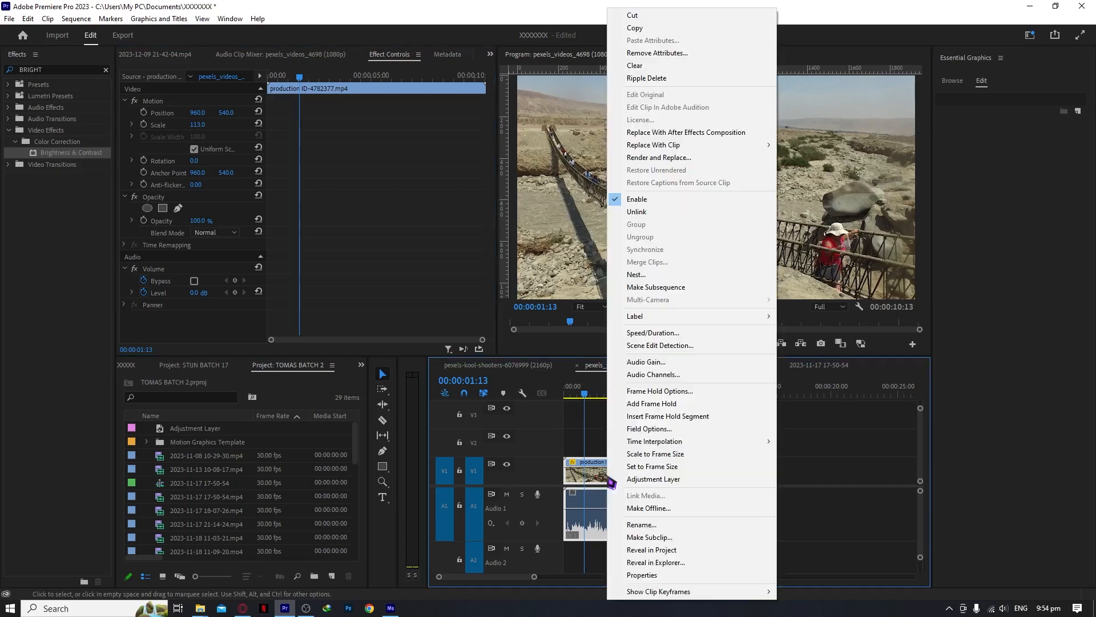
{"action": "left_click", "coordinate": [642, 575]}
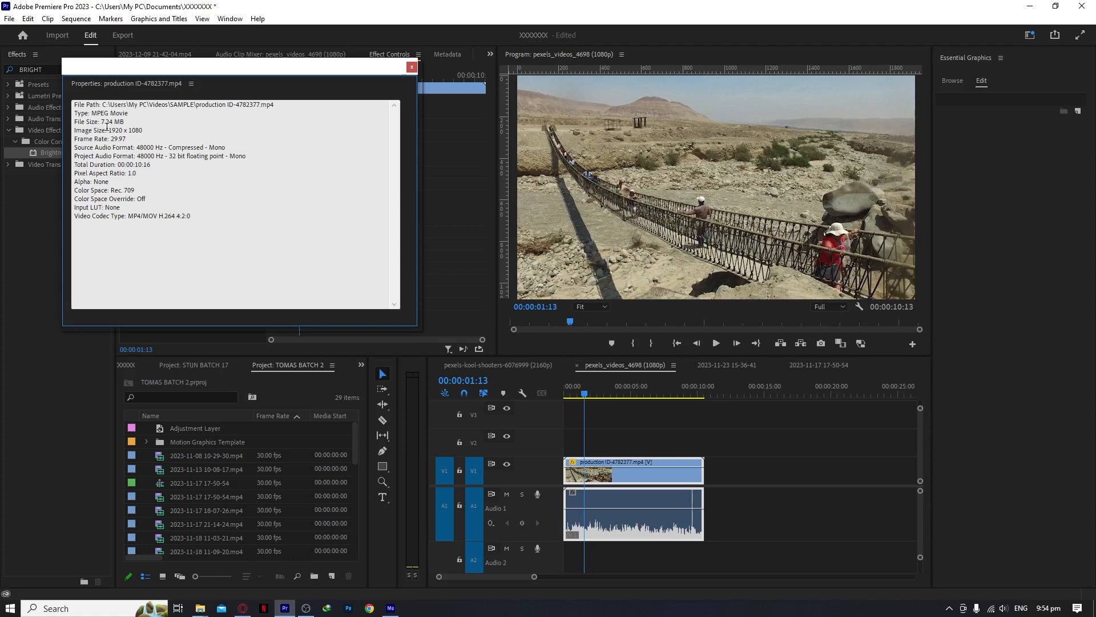
{"action": "left_click_drag", "start_coordinate": [108, 129], "coordinate": [170, 132]}
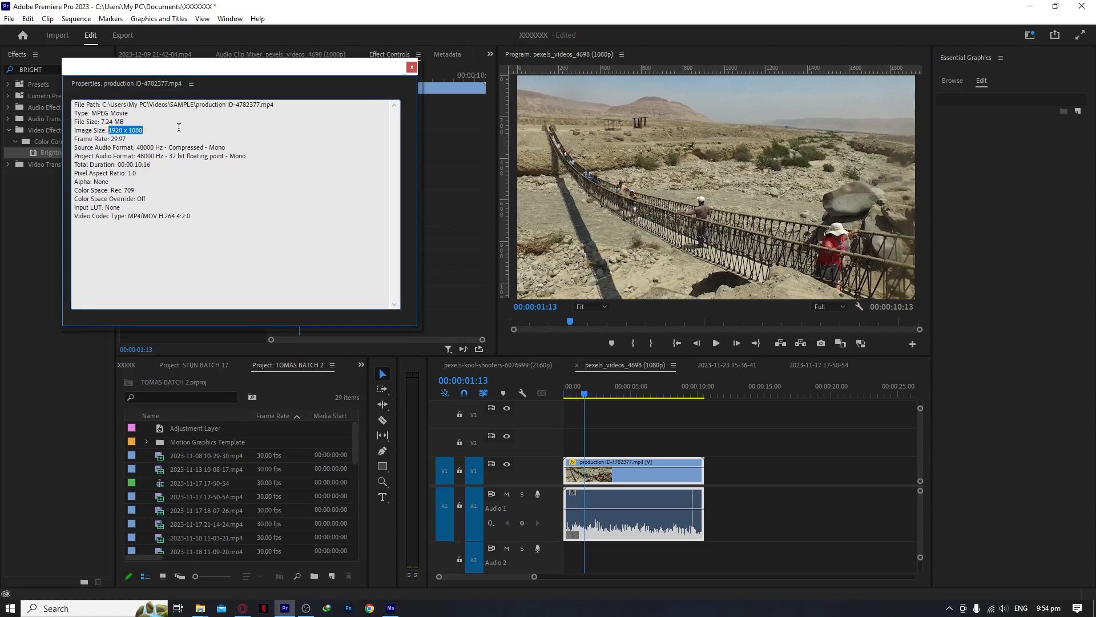
{"action": "left_click", "coordinate": [412, 66]}
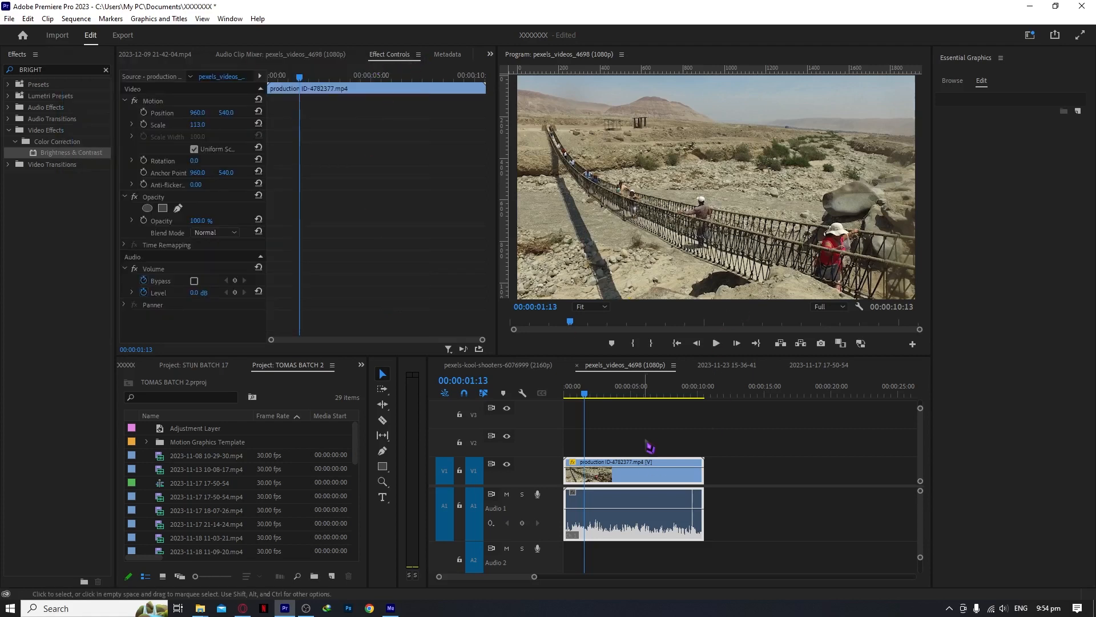
Step: Review the frame size in the sequence settings, leaving the settings as they are
{"action": "left_click", "coordinate": [650, 379]}
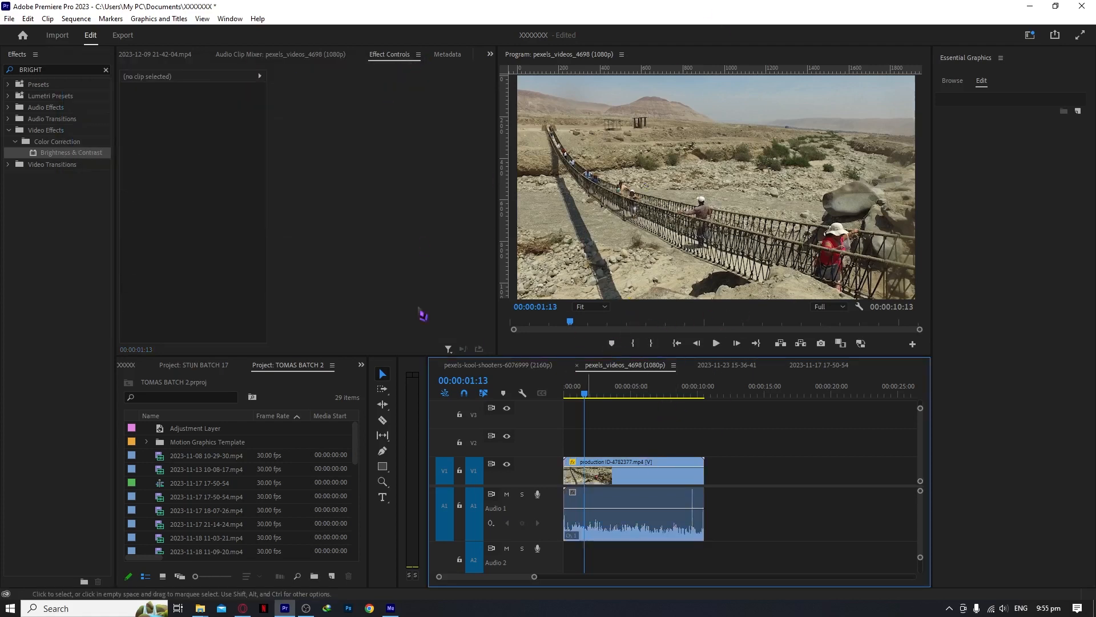
{"action": "left_click", "coordinate": [76, 19]}
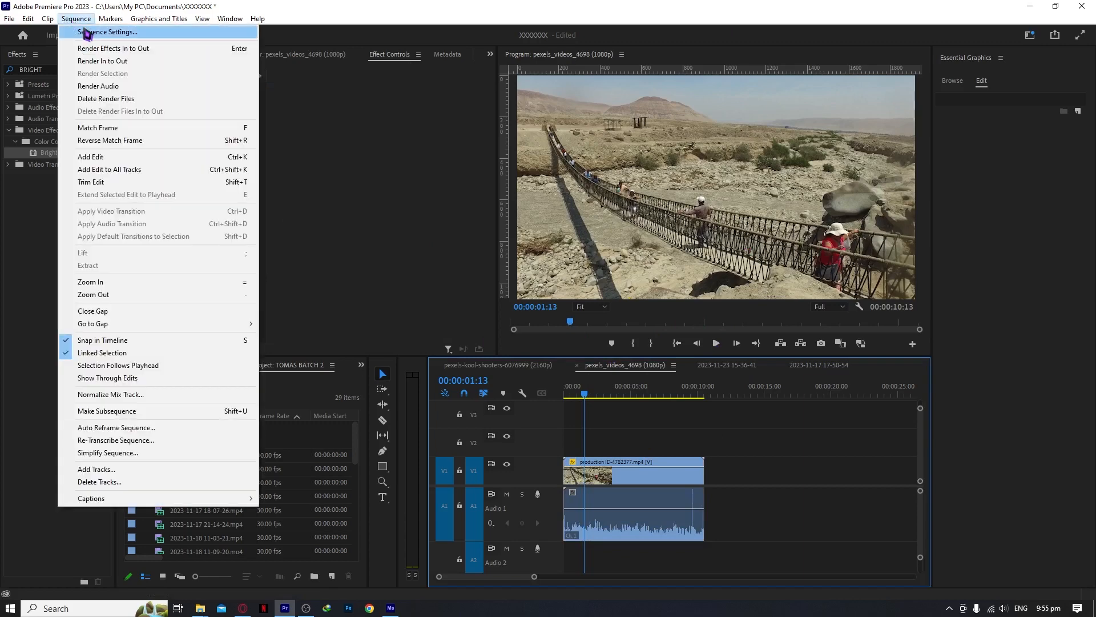
{"action": "left_click", "coordinate": [86, 32]}
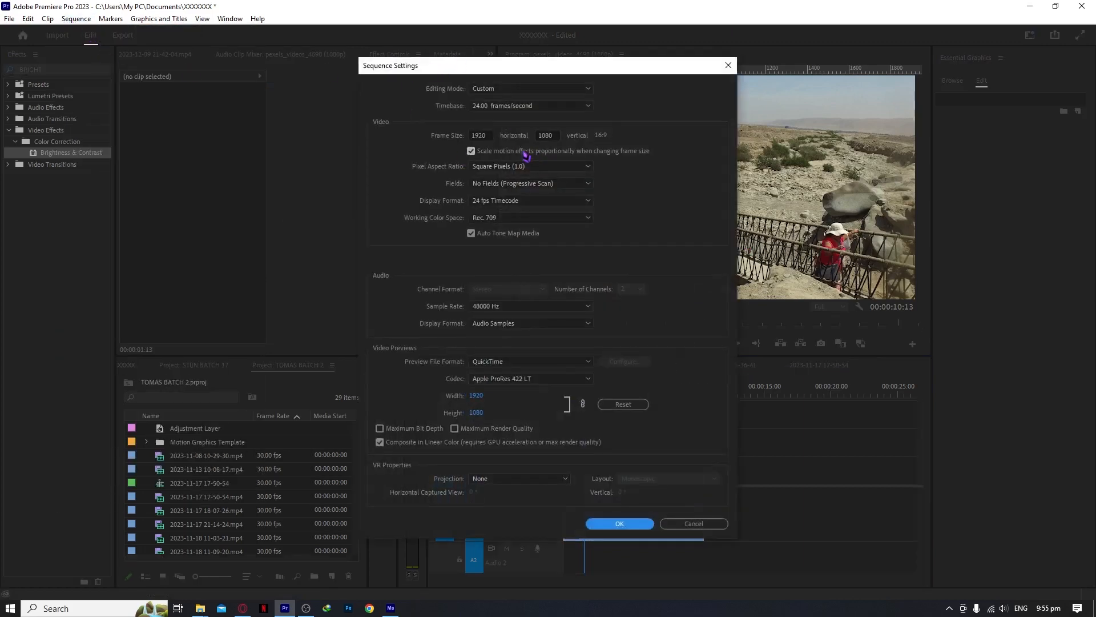
{"action": "left_click", "coordinate": [483, 135]}
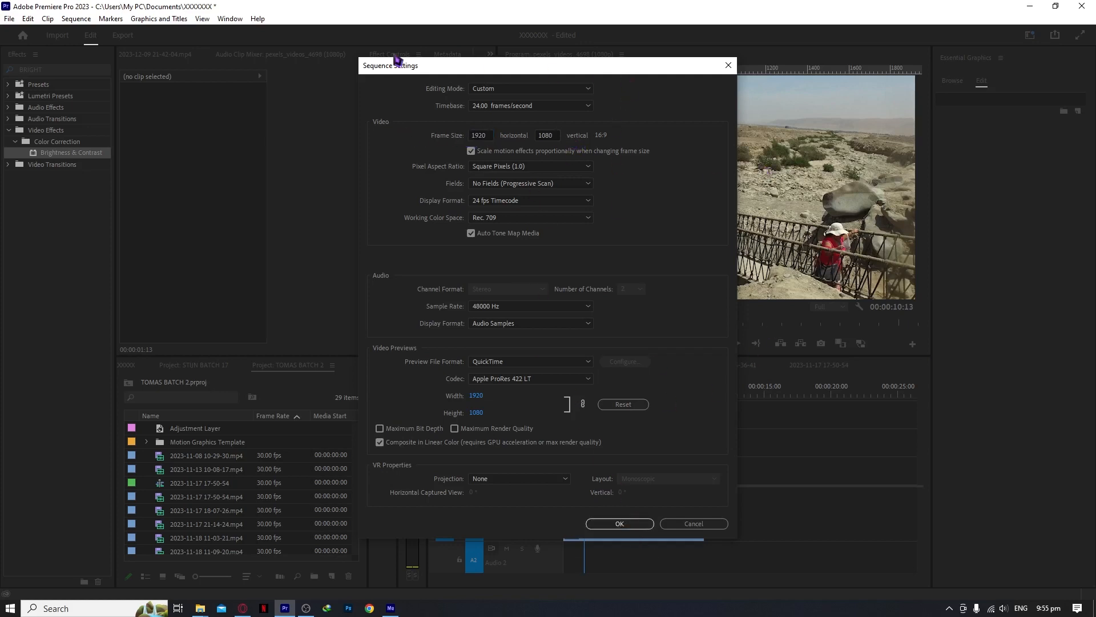
{"action": "left_click_drag", "start_coordinate": [514, 66], "coordinate": [379, 64]}
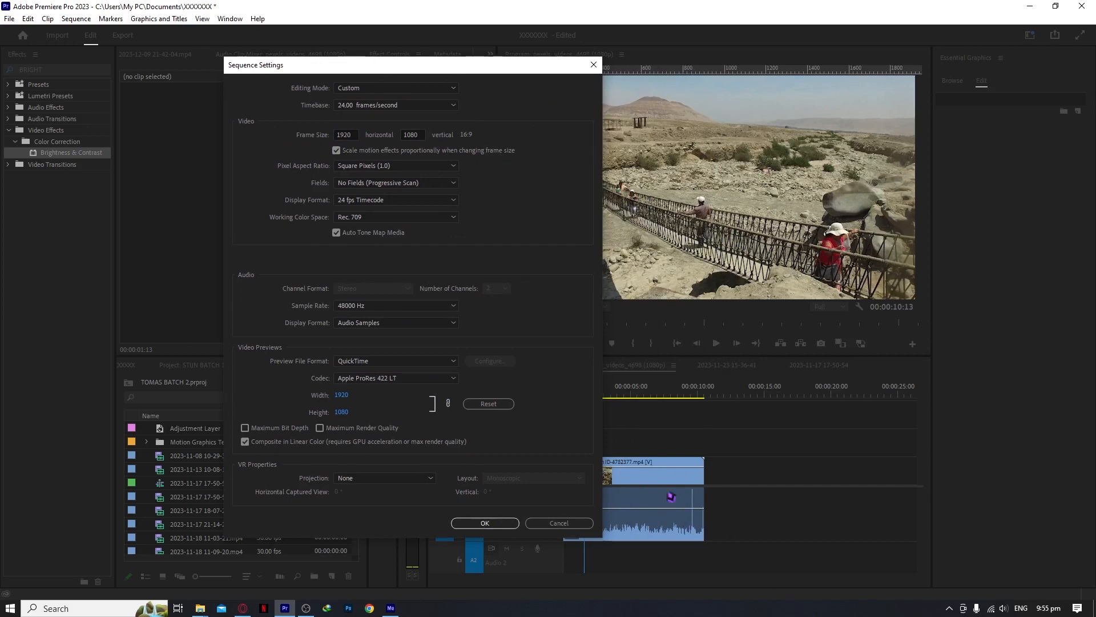
{"action": "left_click_drag", "start_coordinate": [455, 66], "coordinate": [579, 82]}
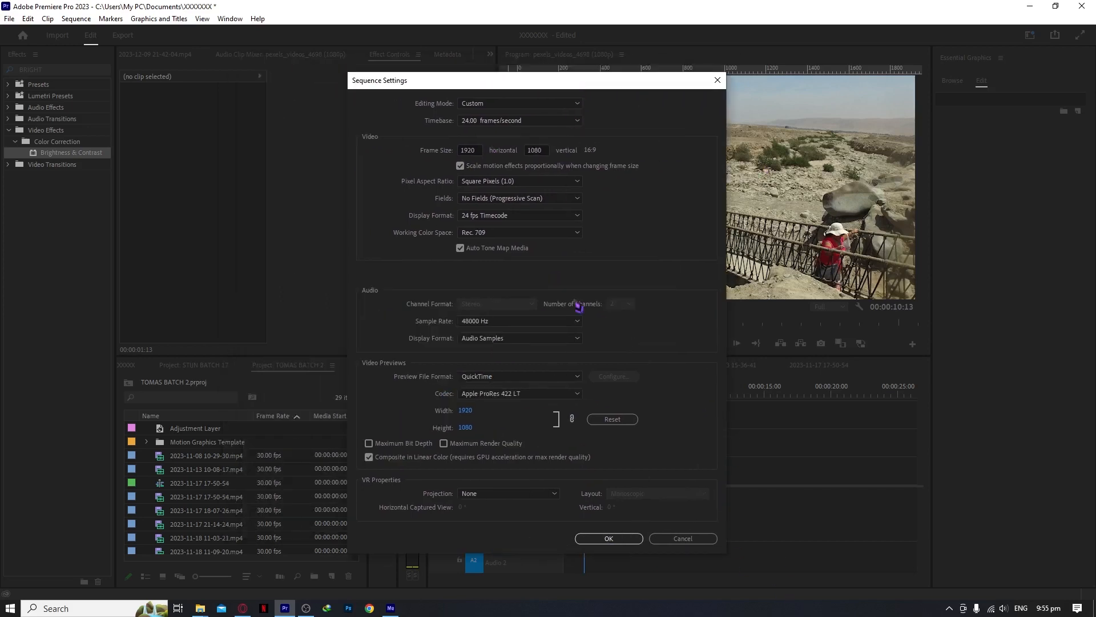
{"action": "left_click", "coordinate": [597, 539]}
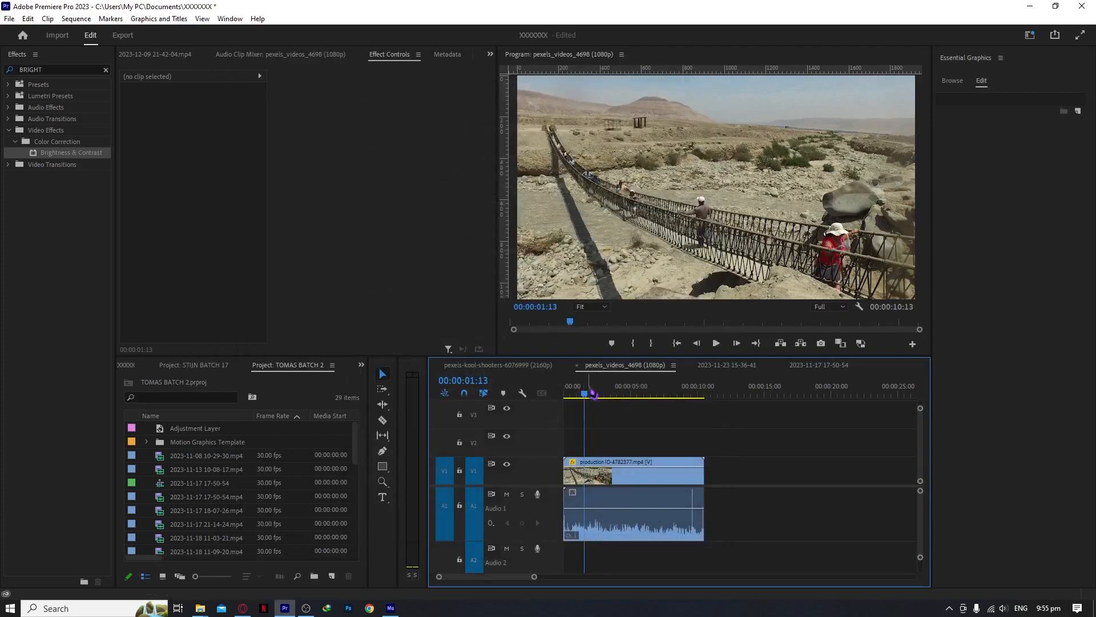
Step: Set the sequence's horizontal frame size to 2400, accept deleting the previews, and preview another frame of the clip
{"action": "left_click", "coordinate": [83, 20]}
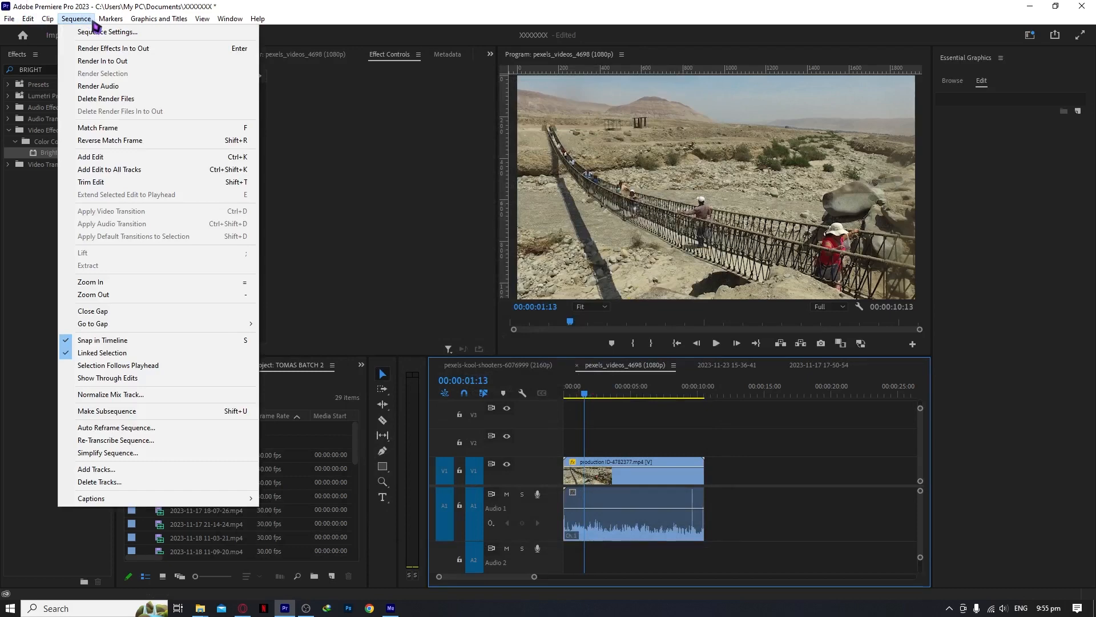
{"action": "left_click", "coordinate": [108, 32]}
{"action": "double_click", "coordinate": [487, 132]}
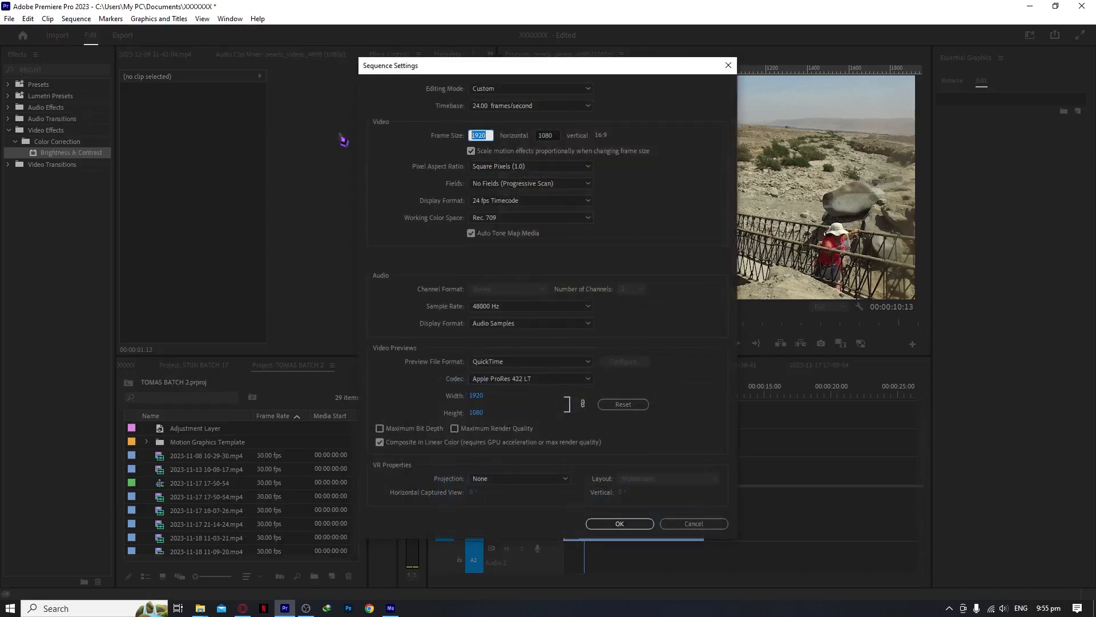
{"action": "type", "text": "2400"}
{"action": "key", "text": "Tab"}
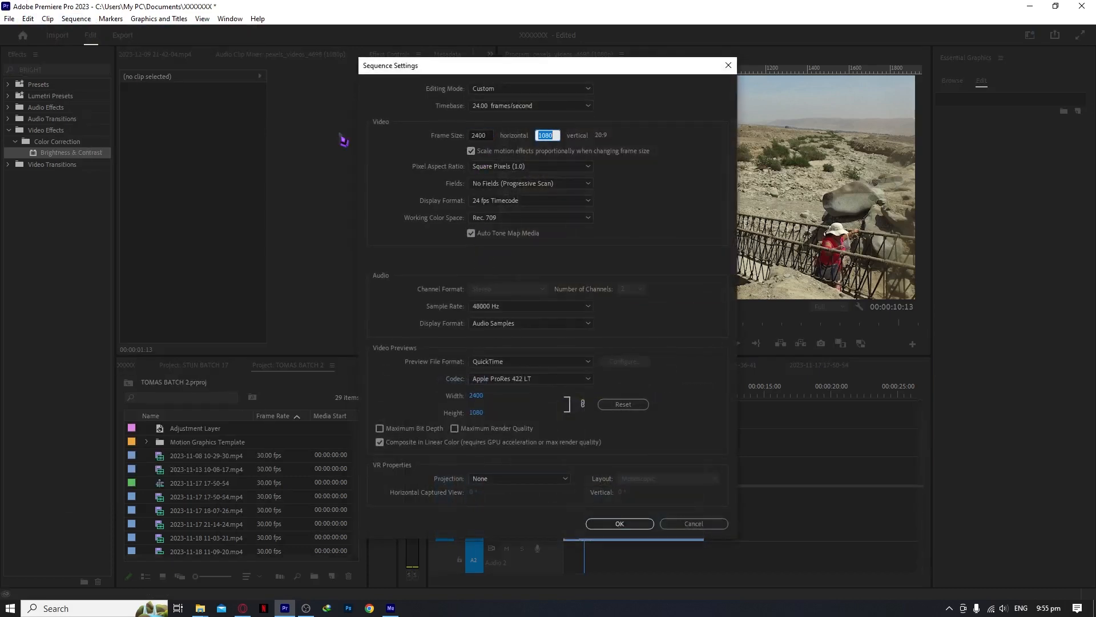
{"action": "left_click", "coordinate": [620, 523]}
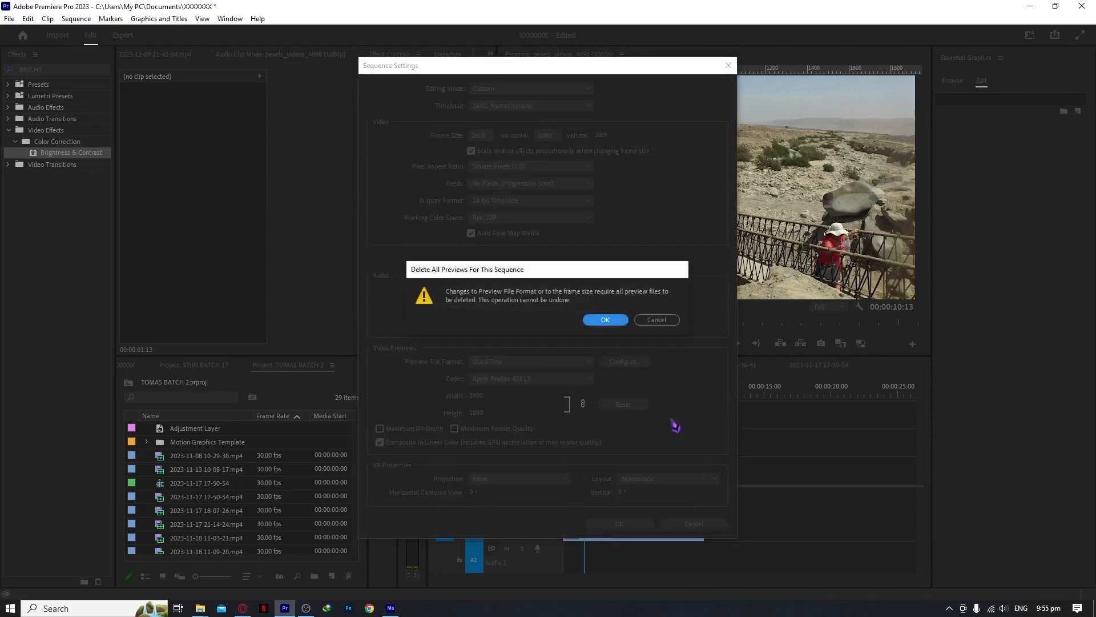
{"action": "left_click", "coordinate": [615, 321]}
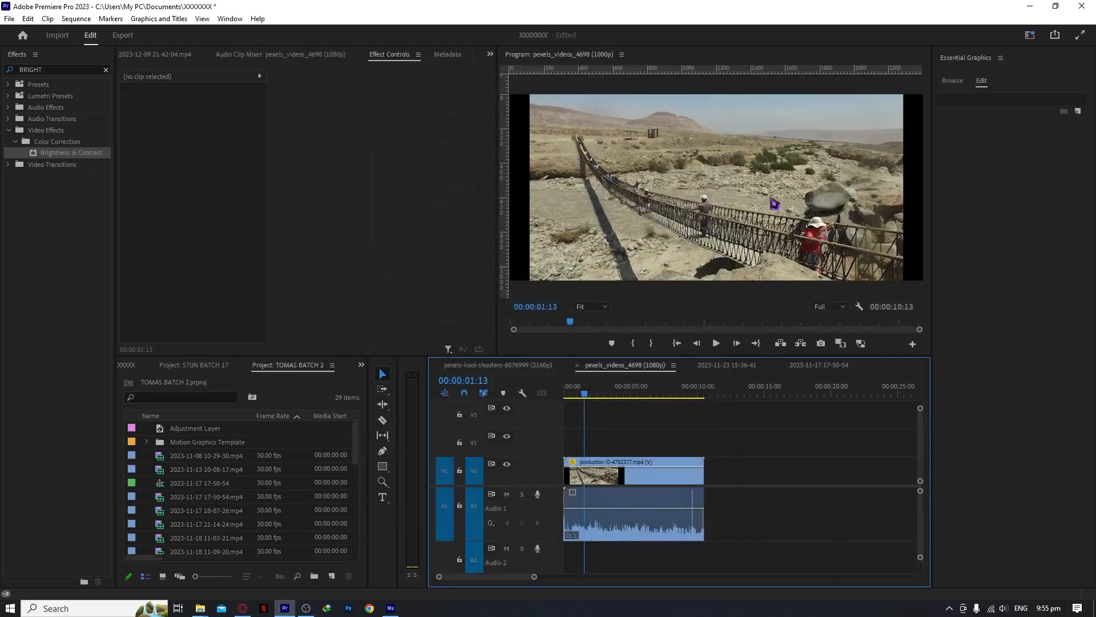
{"action": "mouse_move", "coordinate": [594, 389]}
{"action": "left_mouse_down"}
{"action": "mouse_move", "coordinate": [725, 393]}
{"action": "mouse_move", "coordinate": [582, 401]}
{"action": "mouse_move", "coordinate": [591, 394]}
{"action": "left_mouse_up"}
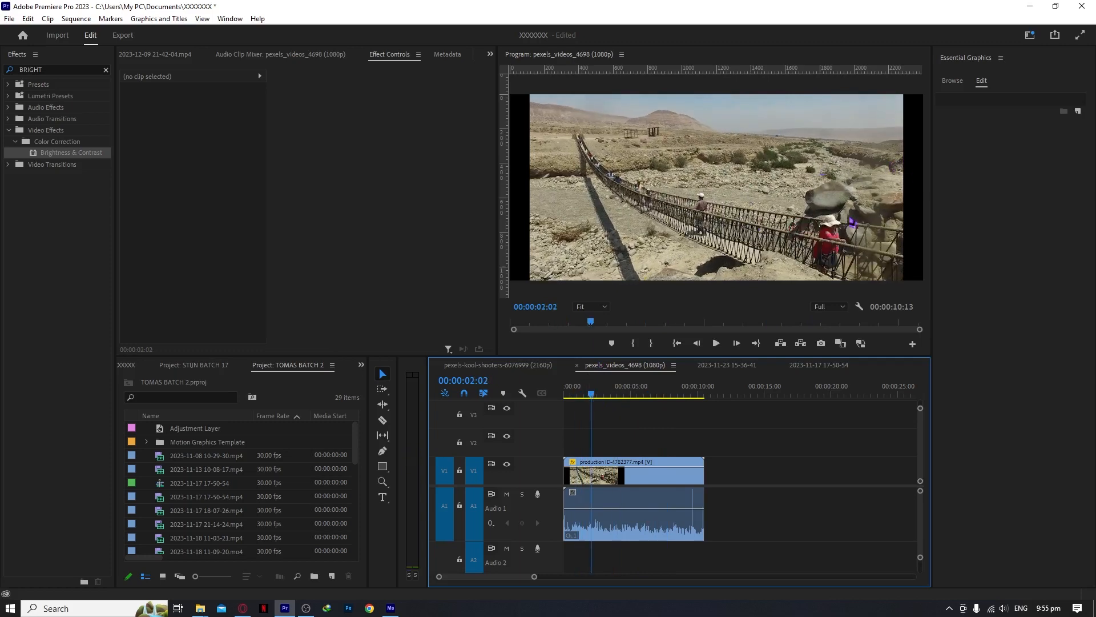
Step: Set the sequence's horizontal frame size back to 1920 and accept deleting all preview files
{"action": "left_click", "coordinate": [76, 18]}
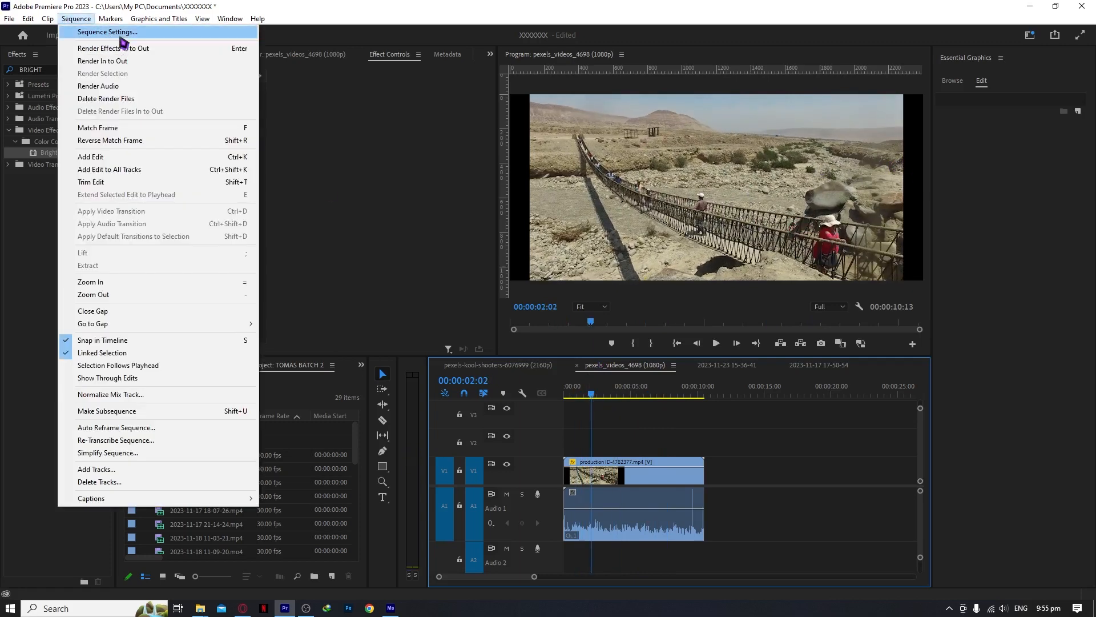
{"action": "left_click", "coordinate": [123, 33]}
{"action": "left_click", "coordinate": [485, 137]}
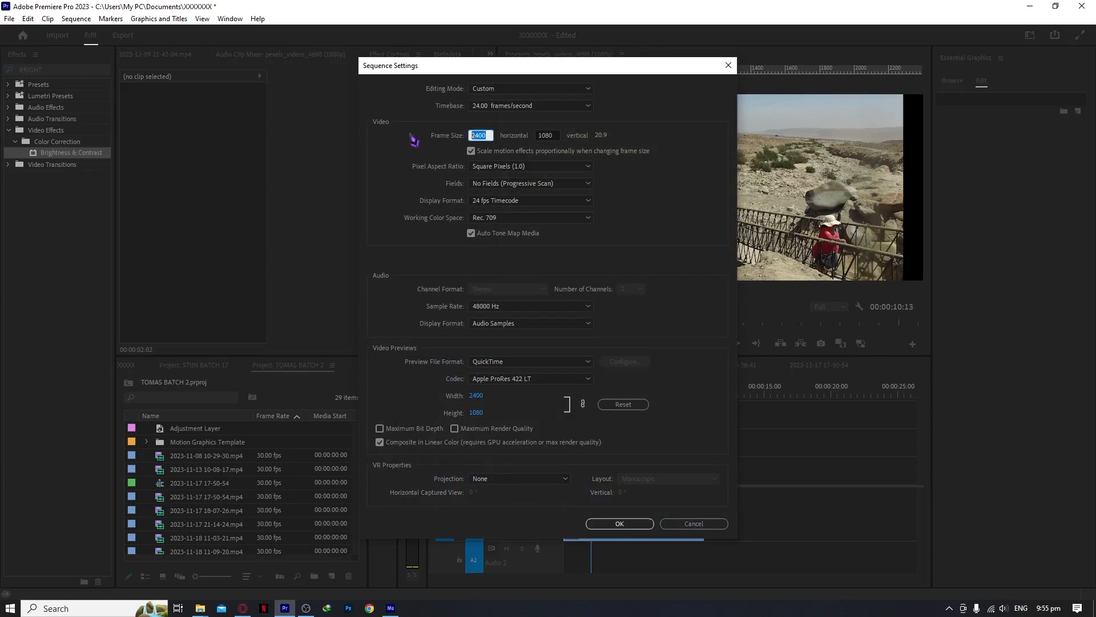
{"action": "type", "text": "1920"}
{"action": "left_click", "coordinate": [630, 523]}
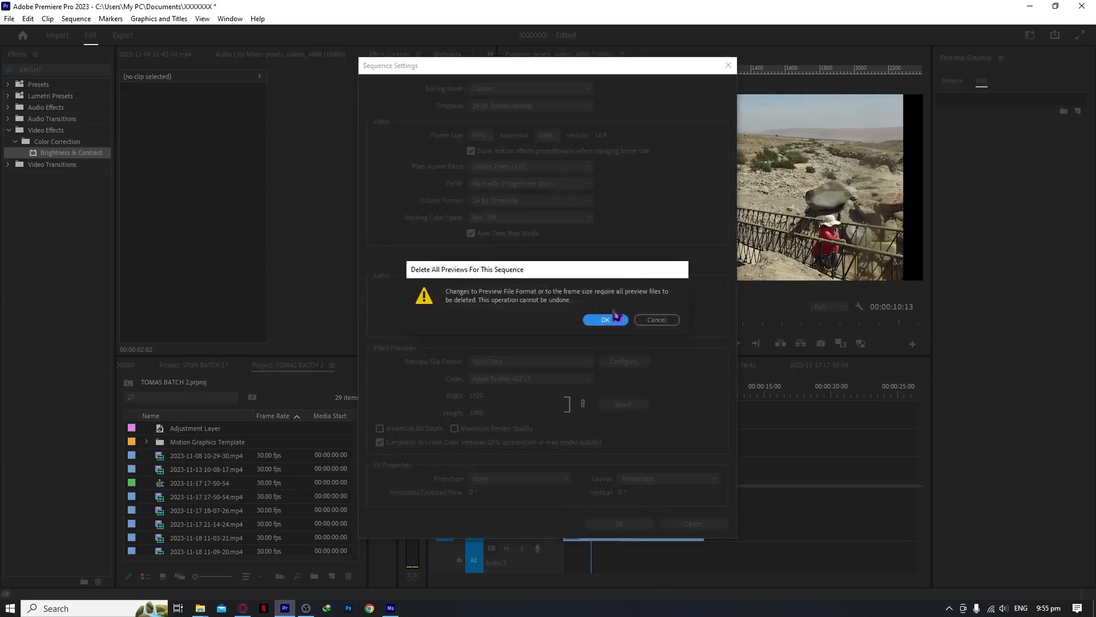
{"action": "left_click", "coordinate": [592, 320]}
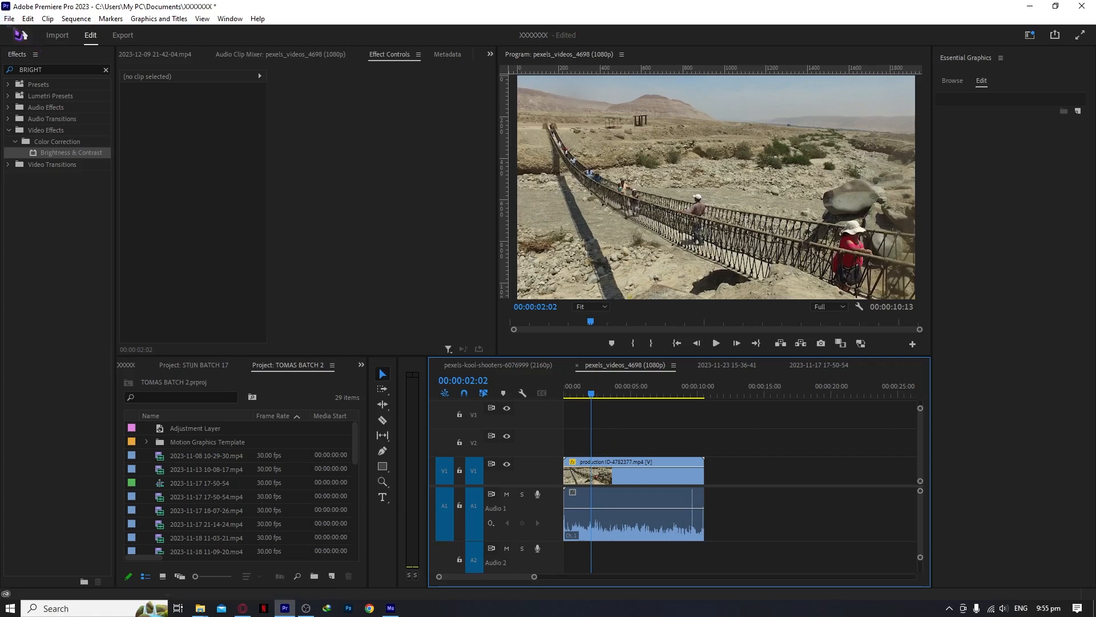
Step: Open the media export settings for the sequence and stop the frame size from matching the source
{"action": "left_click", "coordinate": [9, 18]}
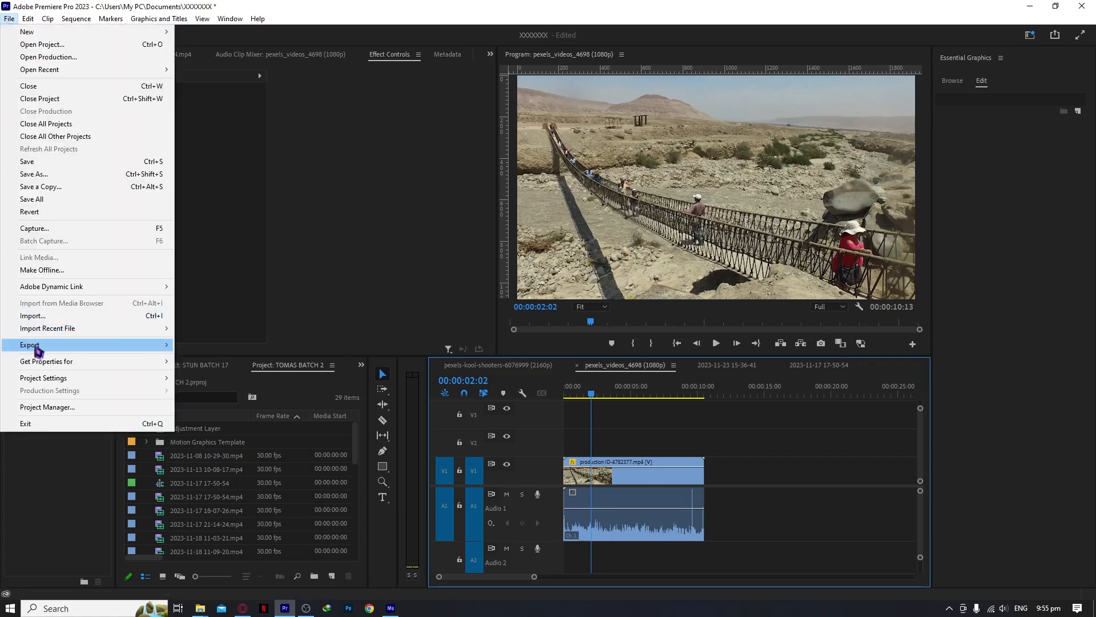
{"action": "mouse_move", "coordinate": [34, 344]}
{"action": "left_click", "coordinate": [275, 346]}
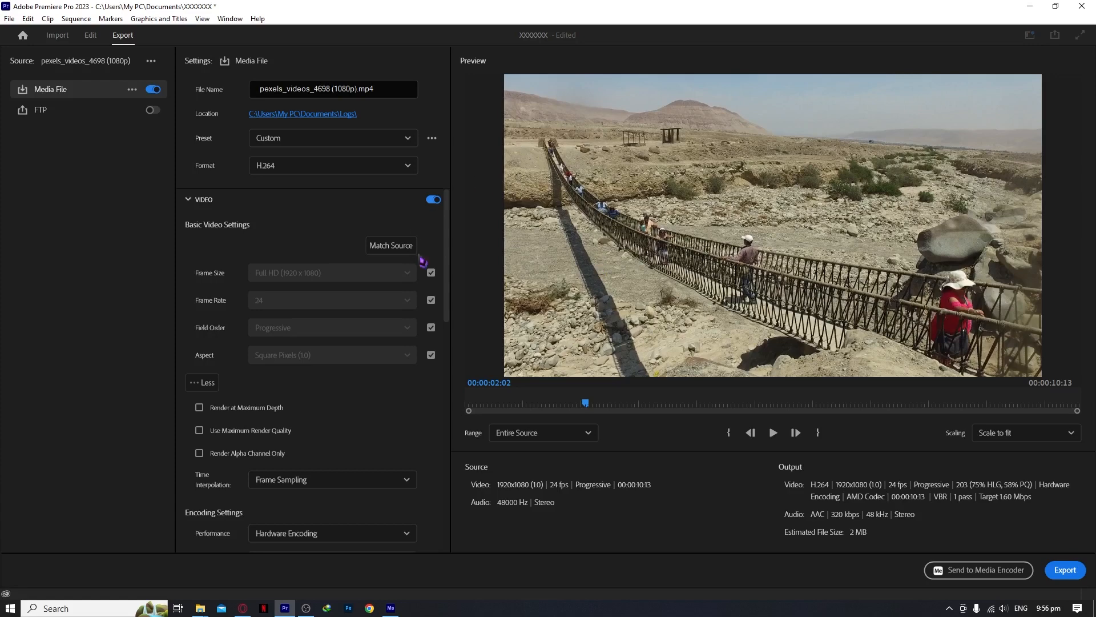
{"action": "left_click", "coordinate": [431, 273]}
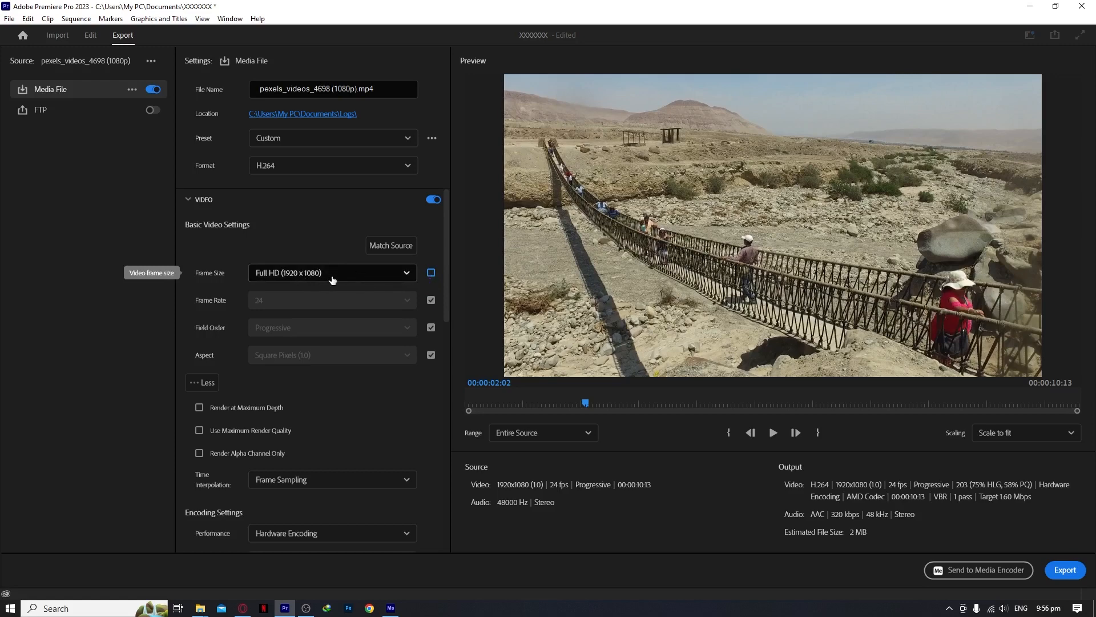
Step: Try the 4K (4096 x 2160) export frame size, and return it to Full HD (1920 x 1080)
{"action": "left_click", "coordinate": [385, 277]}
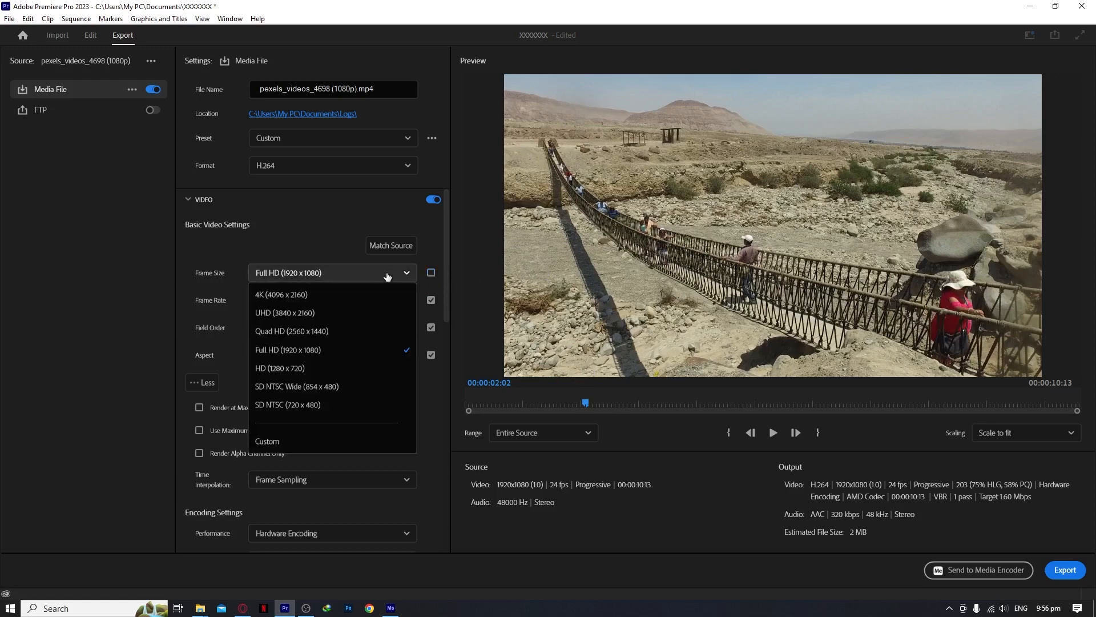
{"action": "left_click", "coordinate": [357, 294]}
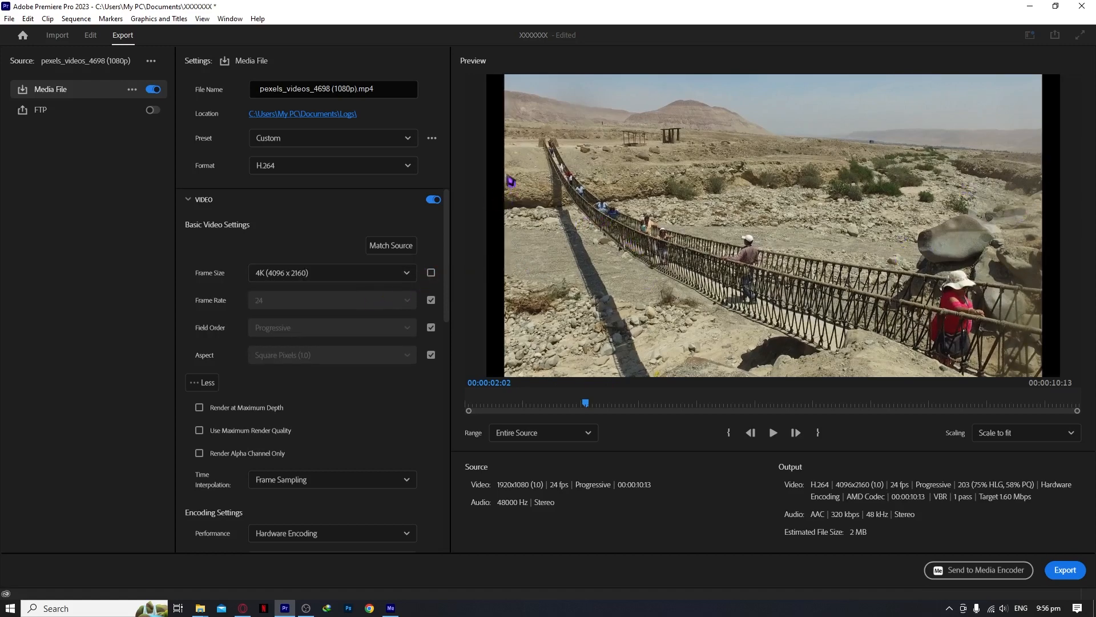
{"action": "left_click", "coordinate": [403, 274]}
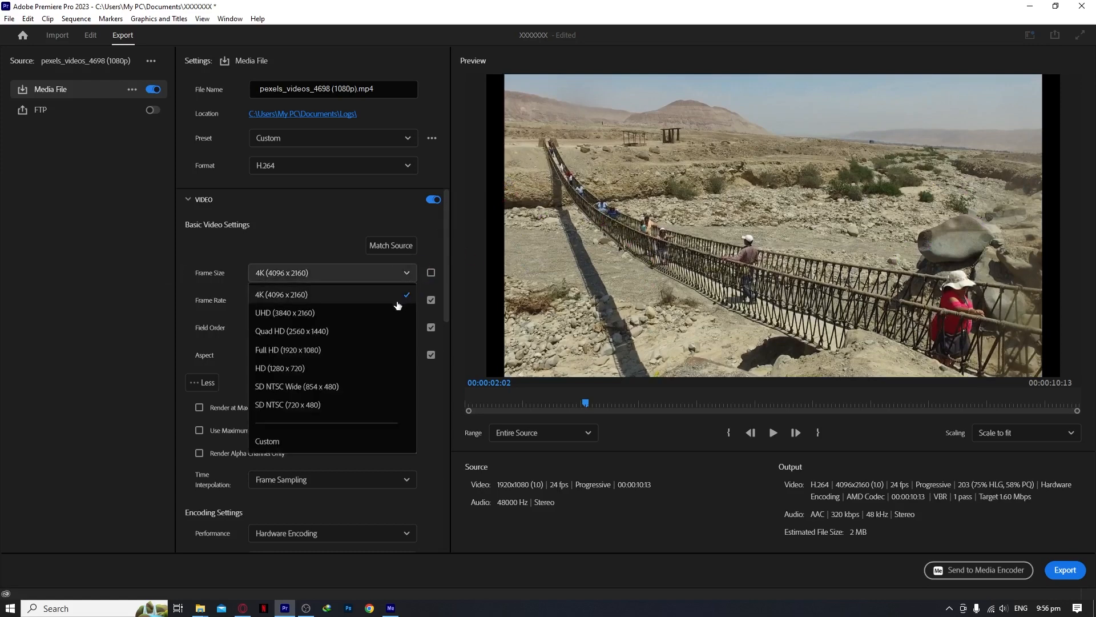
{"action": "left_click", "coordinate": [326, 353]}
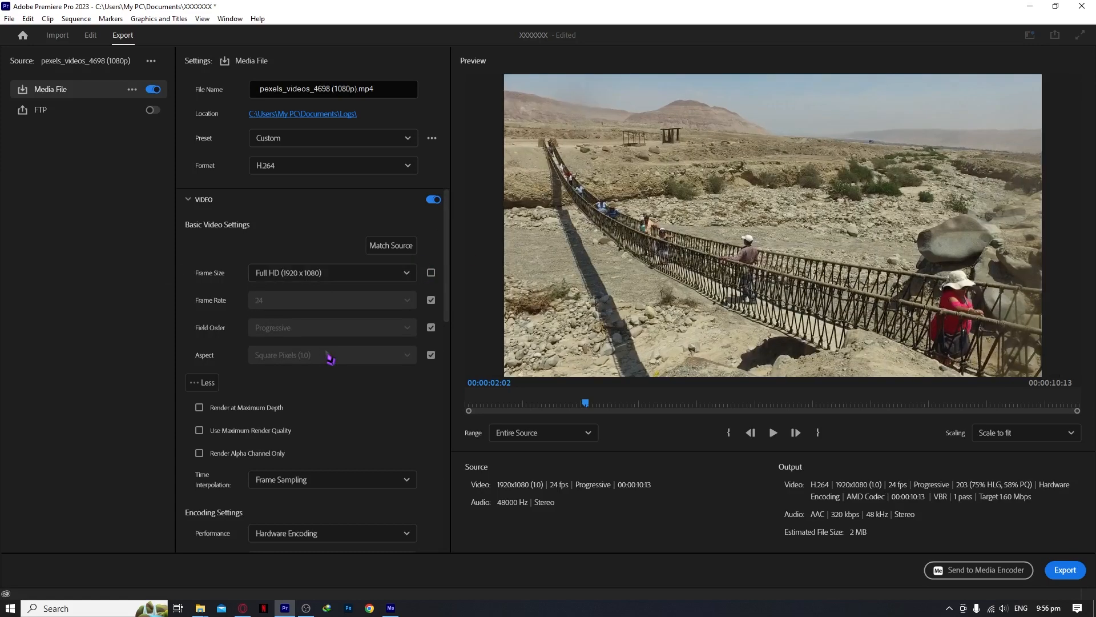
Step: Try the HD (1280 x 720) export frame size, and set it to SD NTSC Wide (854 x 480)
{"action": "left_click", "coordinate": [407, 274]}
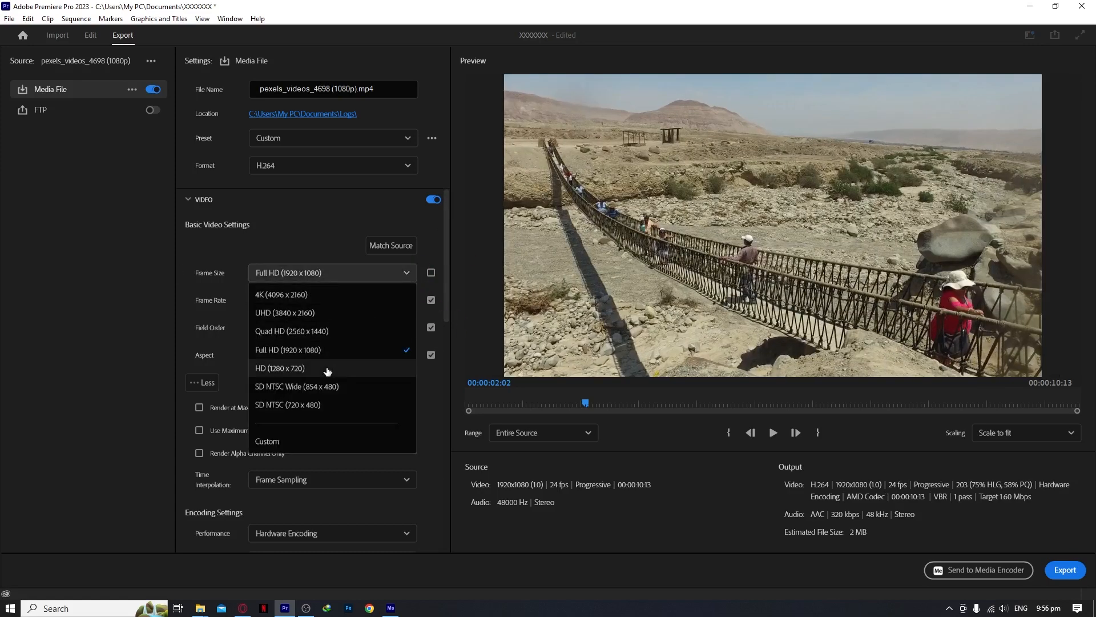
{"action": "left_click", "coordinate": [327, 369]}
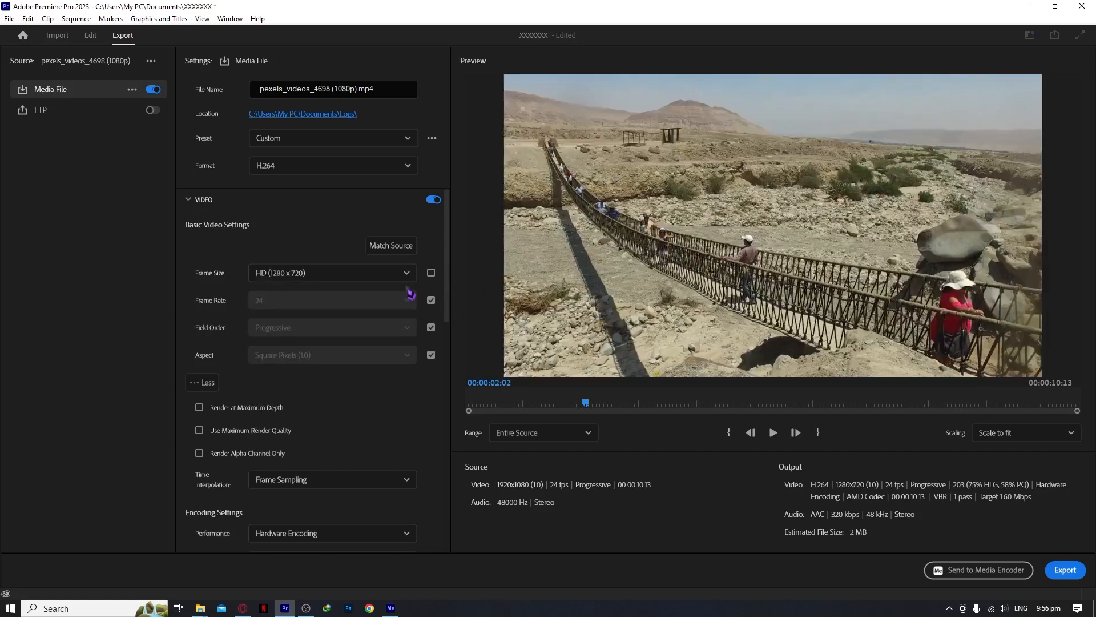
{"action": "left_click", "coordinate": [408, 275]}
{"action": "left_click", "coordinate": [331, 386]}
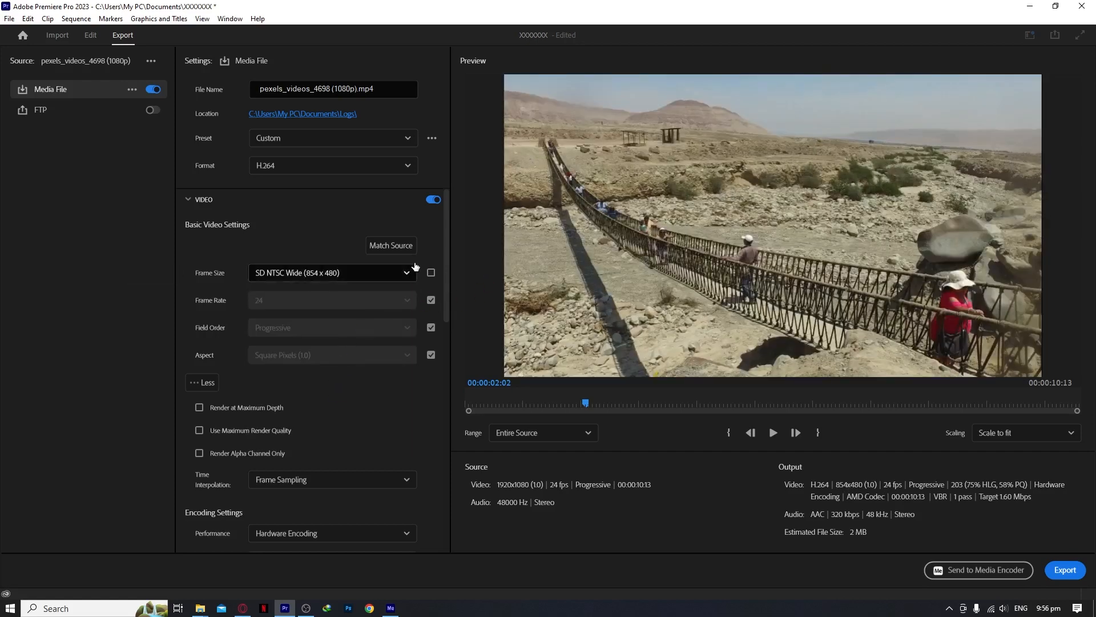
Step: Try the HD (1280 x 720) export frame size again, and set it to Full HD (1920 x 1080)
{"action": "left_click", "coordinate": [408, 273]}
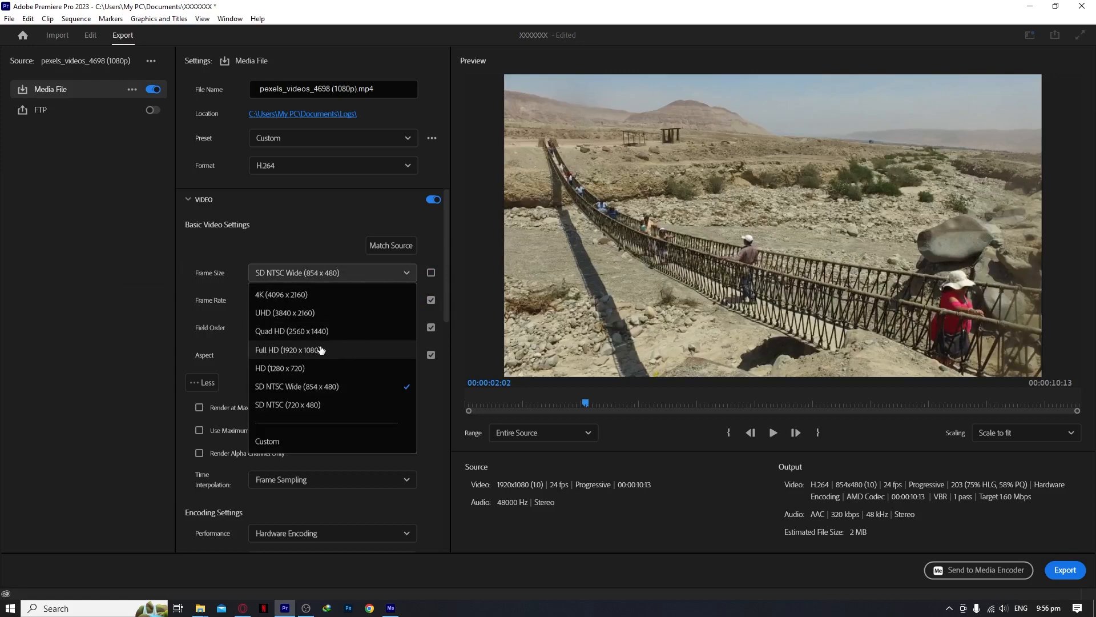
{"action": "left_click", "coordinate": [328, 369]}
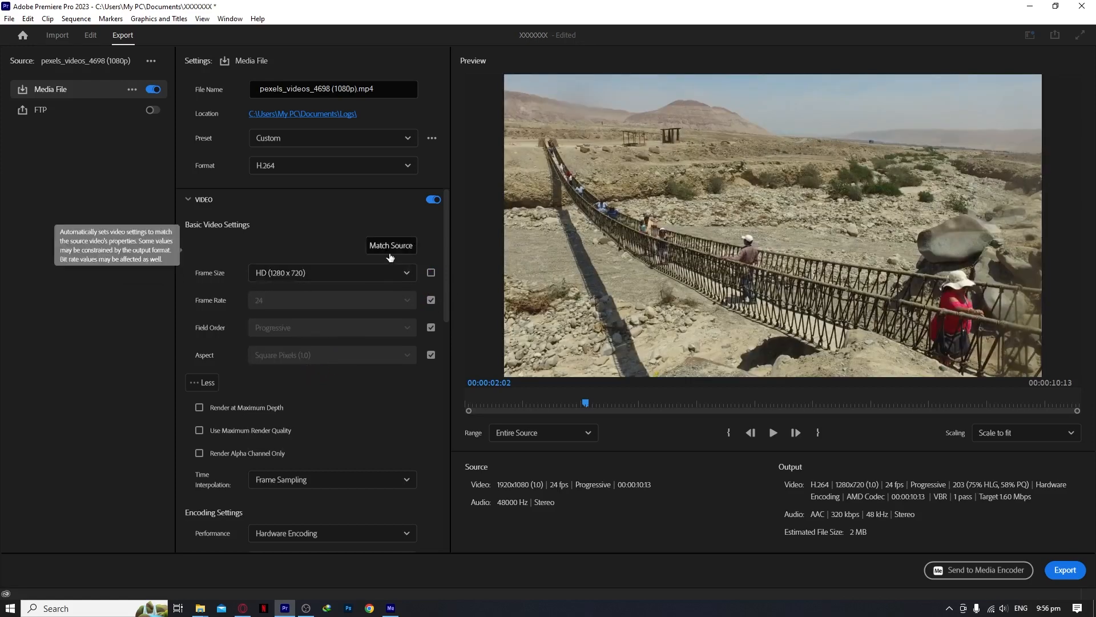
{"action": "left_click", "coordinate": [337, 281]}
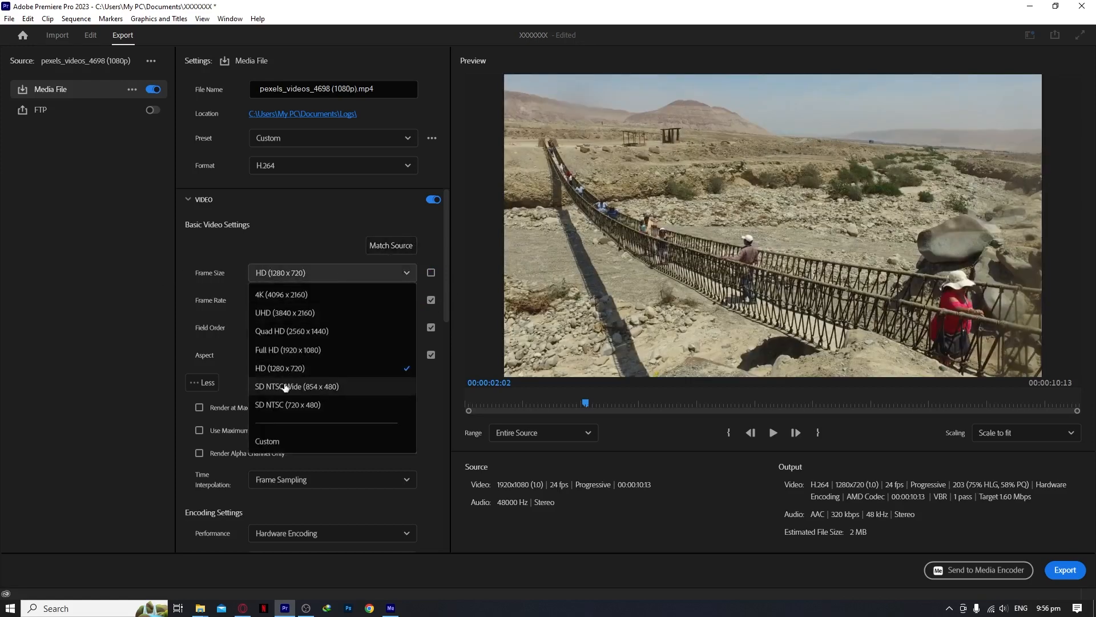
{"action": "left_click", "coordinate": [327, 349]}
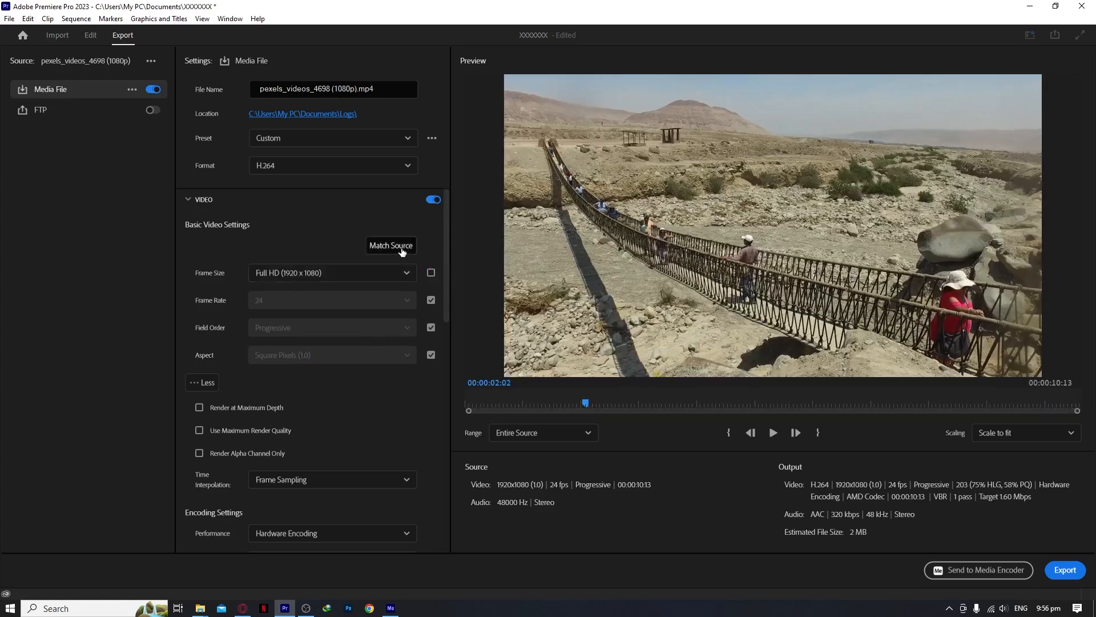
Step: Make the export frame size match the source again and return to the editing workspace
{"action": "left_click", "coordinate": [430, 272]}
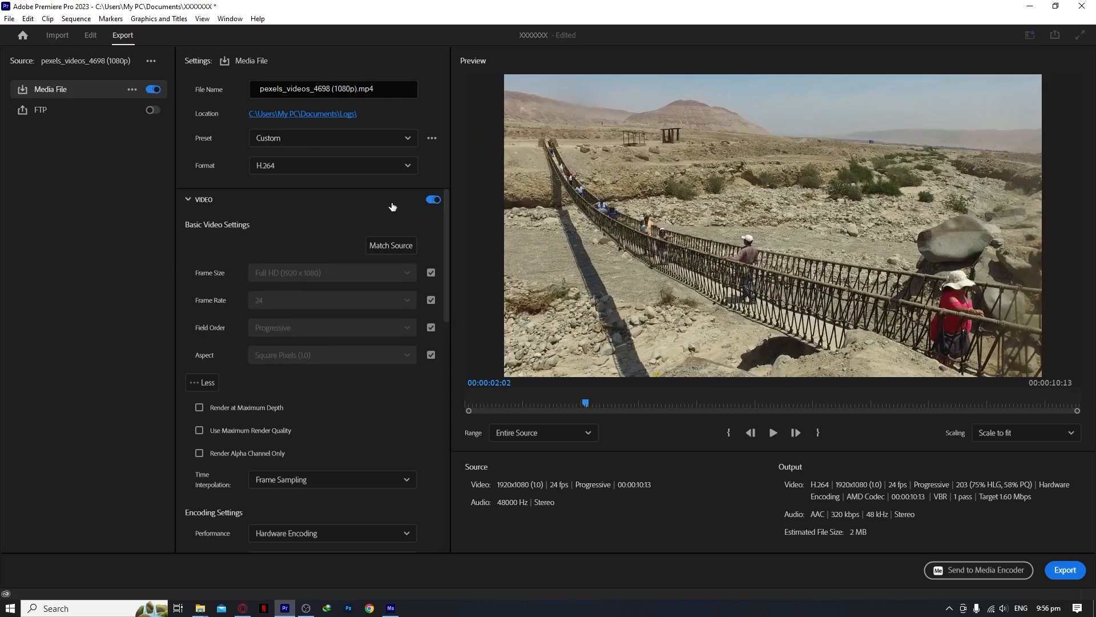
{"action": "left_click", "coordinate": [92, 36]}
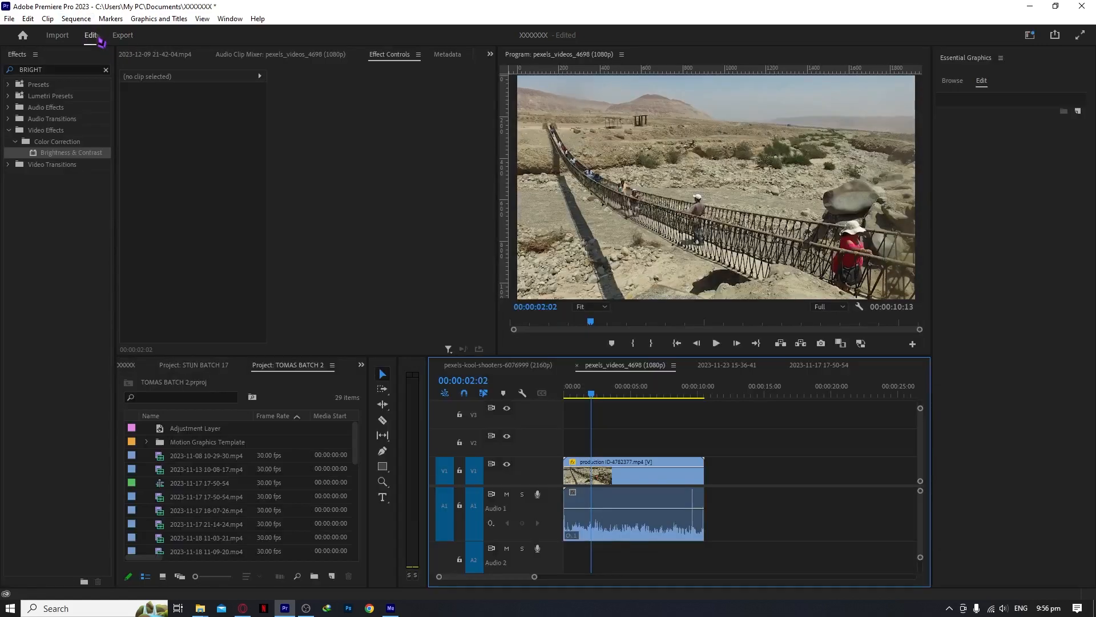